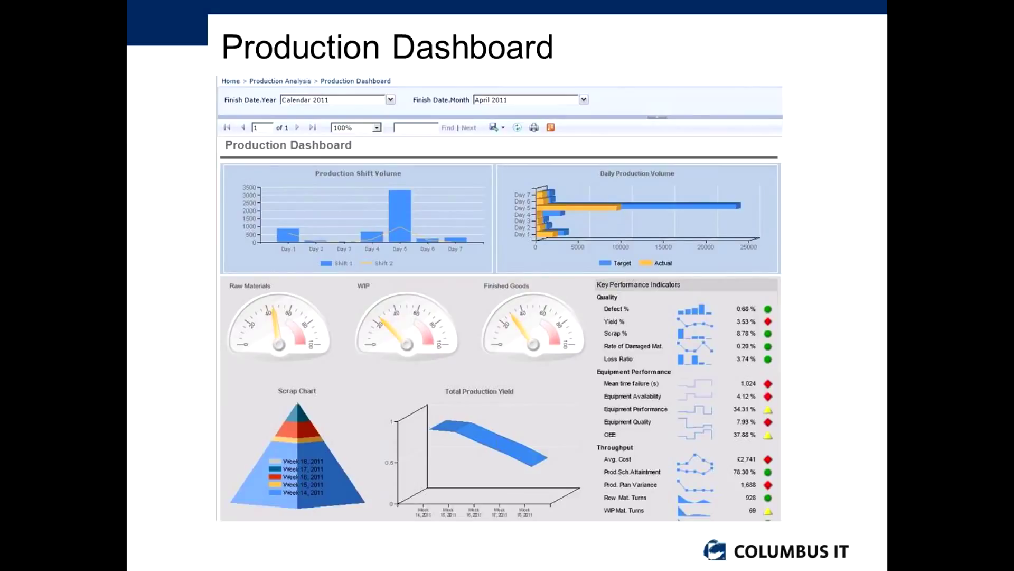
End the slide show, switch to the remote desktop session and maximize the Microsoft Dynamics AX window
key("Escape")
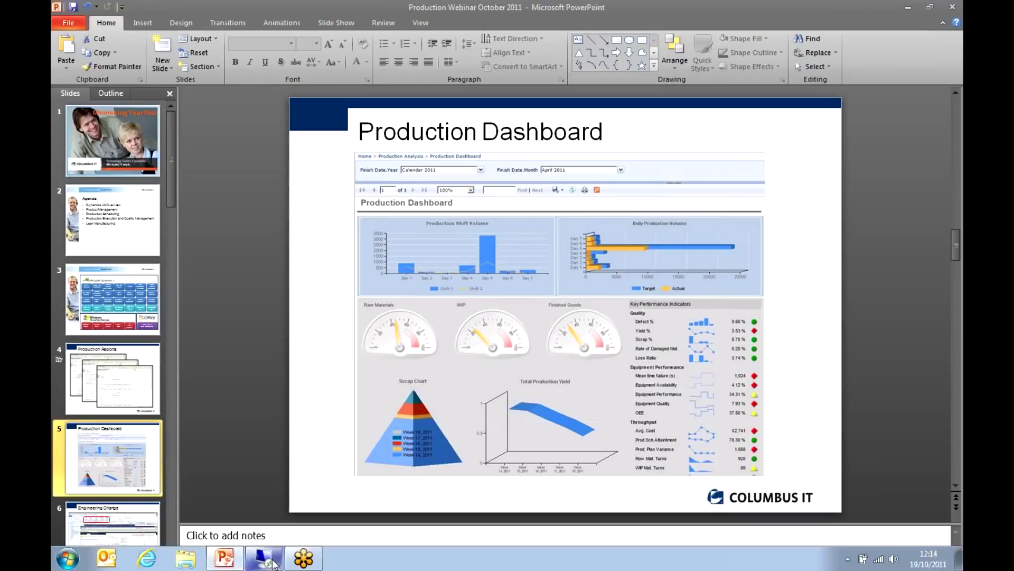
left_click(264, 557)
left_click(847, 39)
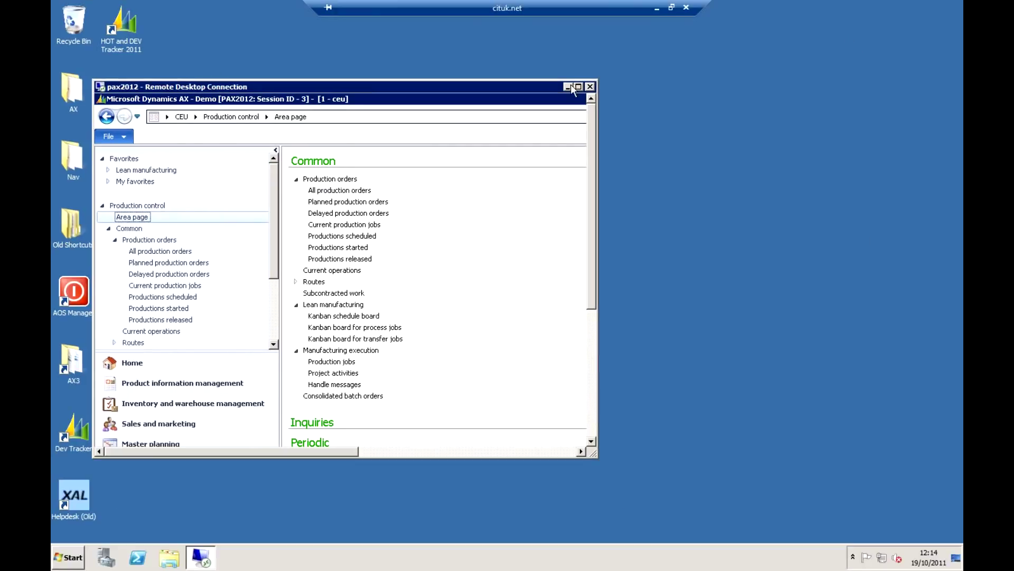
left_click(578, 86)
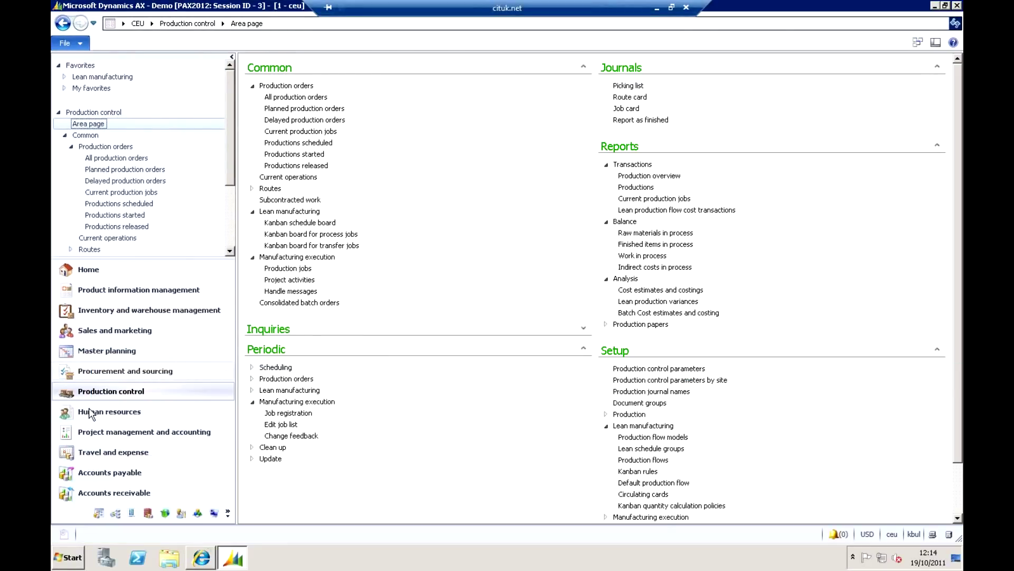
Open the released products list in Product information management and filter it by item number 1101
left_click(123, 291)
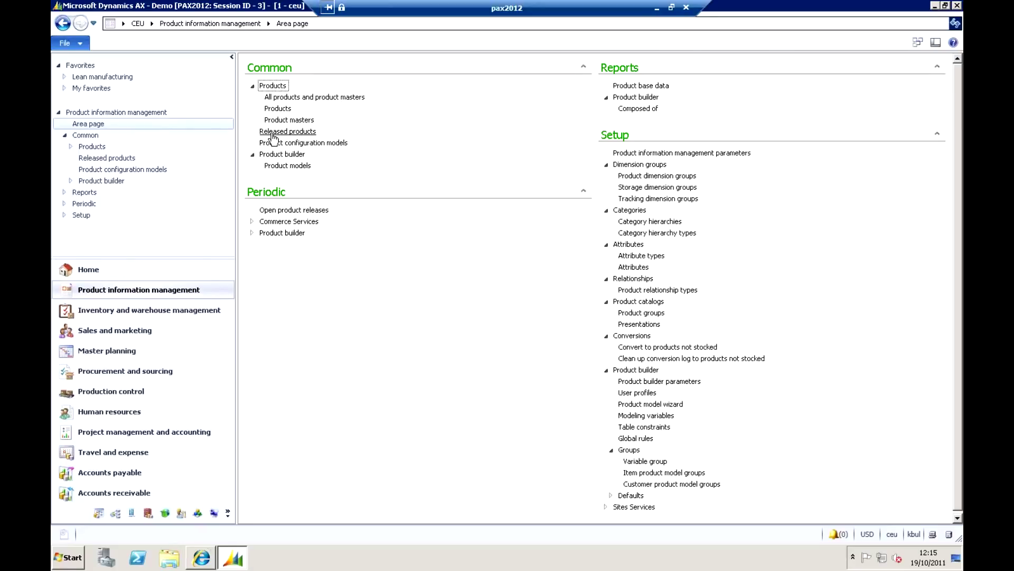
left_click(273, 133)
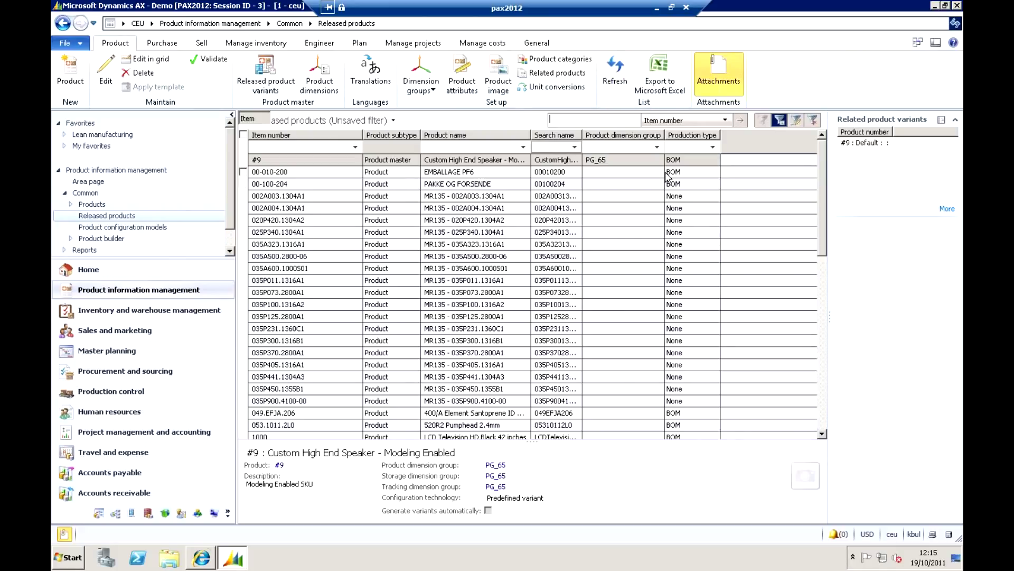
type("1101")
left_click(725, 122)
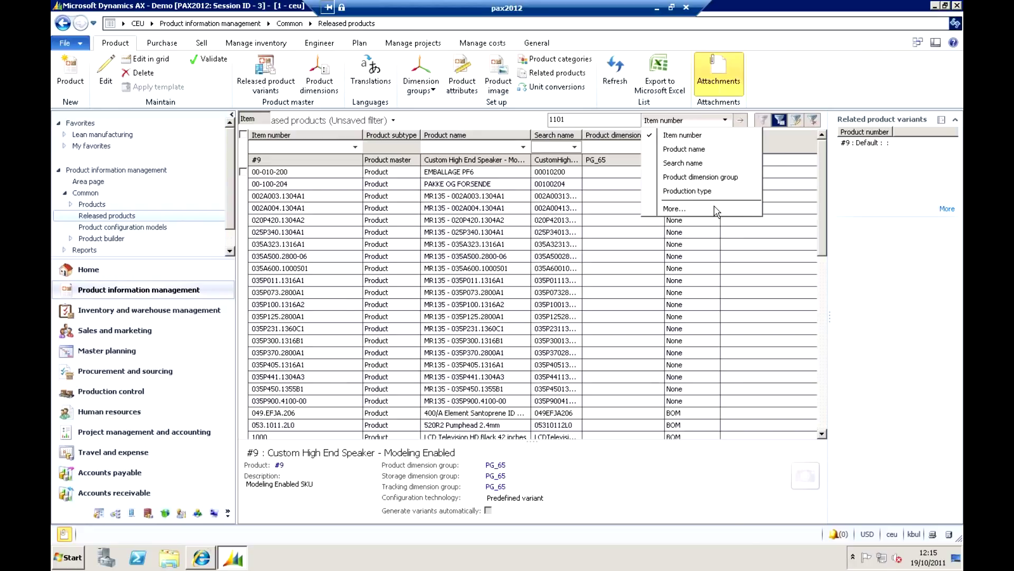
left_click(616, 128)
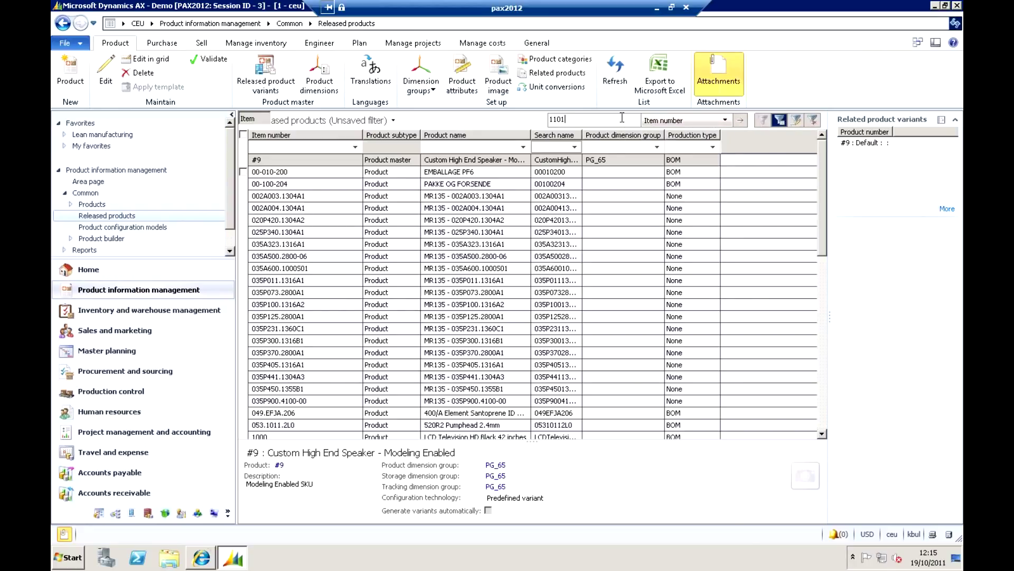
key("Return")
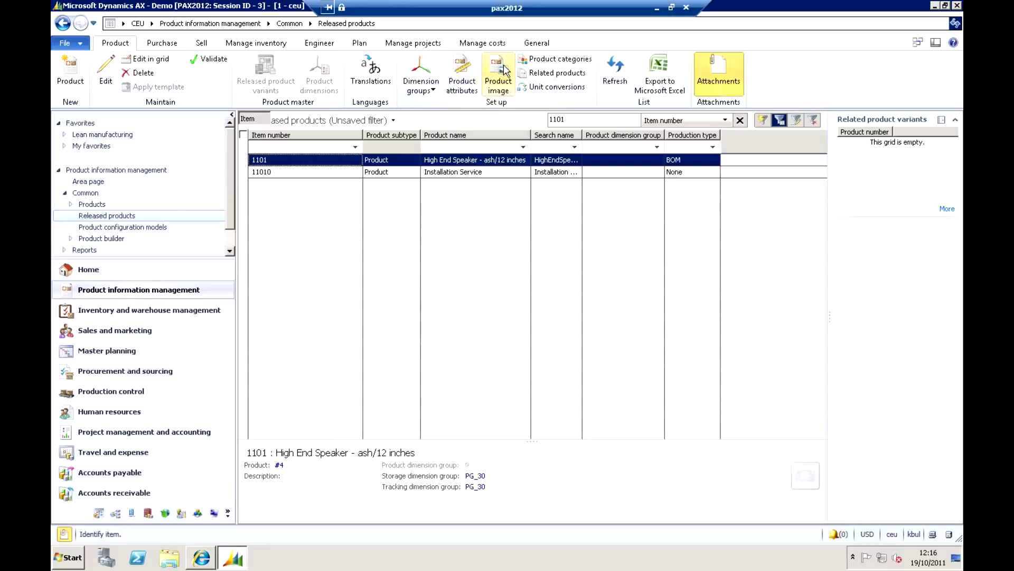
Review the product attribute values and the product images of item 1101, closing each form after viewing
left_click(462, 71)
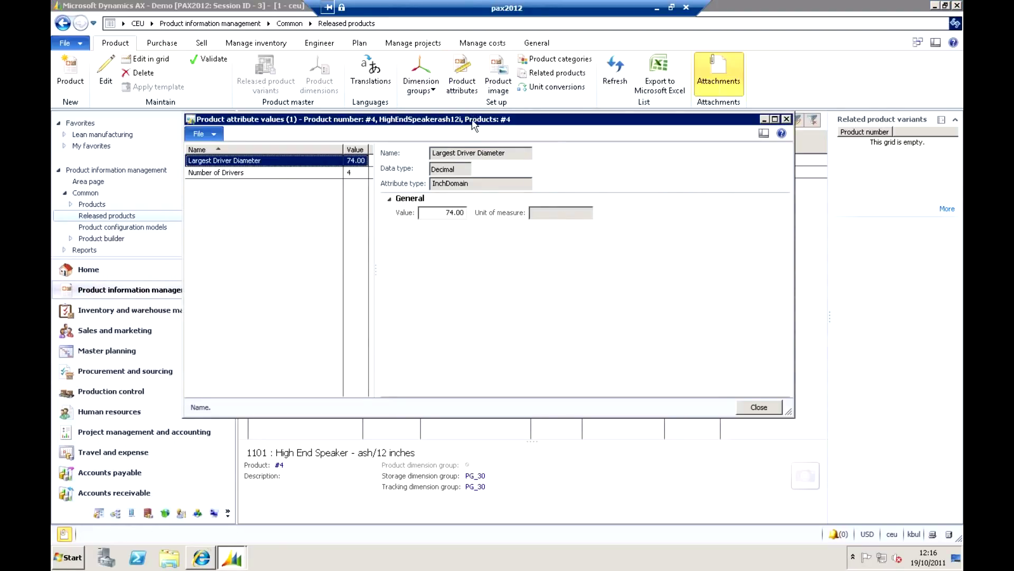
left_click_drag(481, 157, 484, 197)
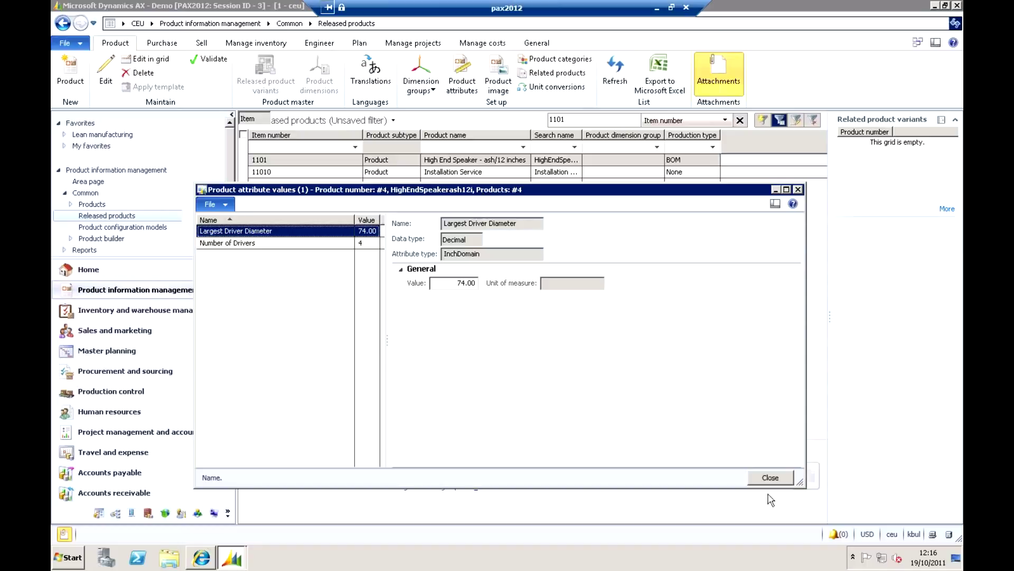
left_click(778, 481)
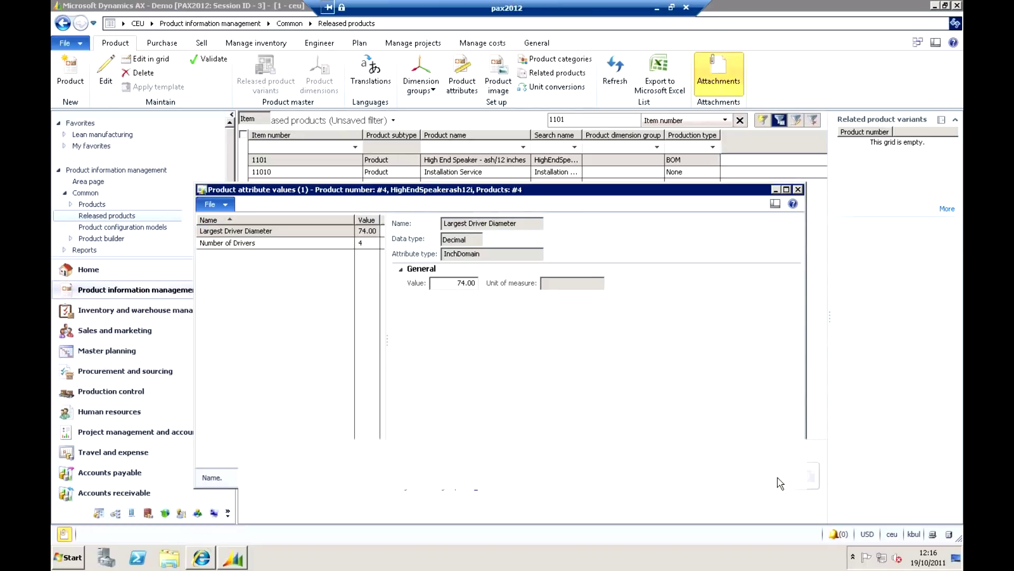
left_click(498, 84)
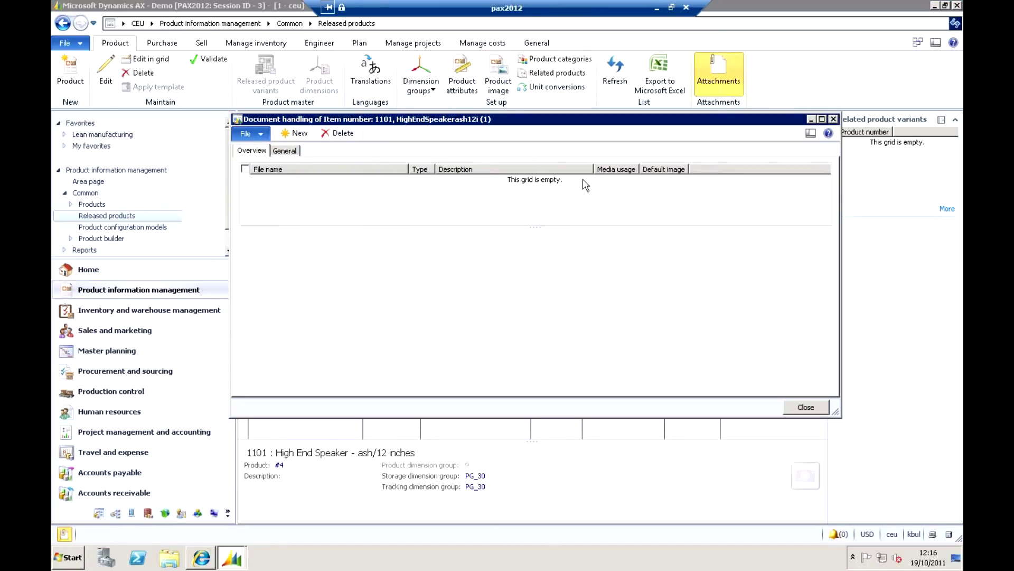
left_click(804, 408)
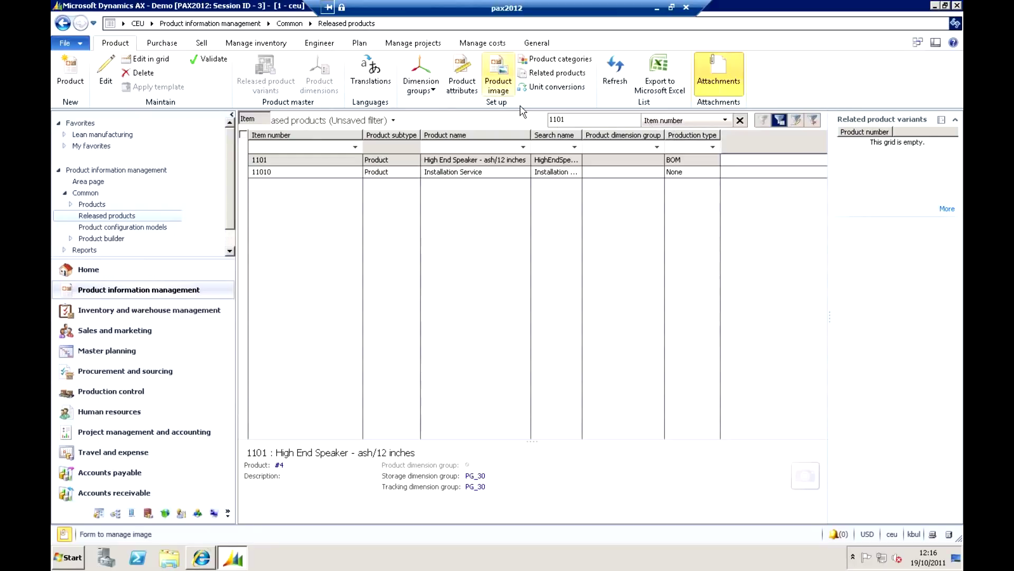
Examine the product categories of item 1101, including the category trees of the upgraded and procurement hierarchies, and close the form
left_click(553, 66)
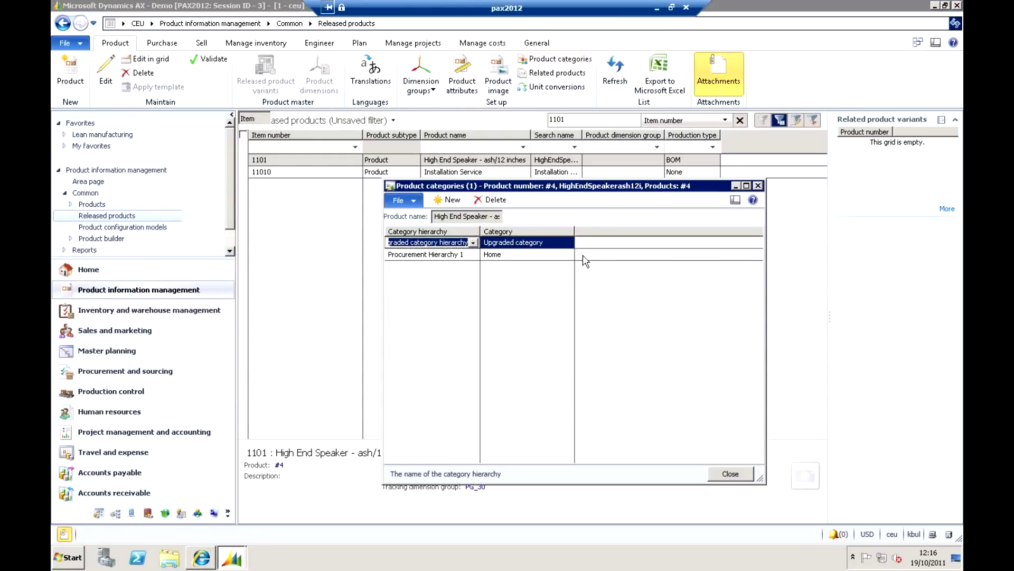
left_click(568, 244)
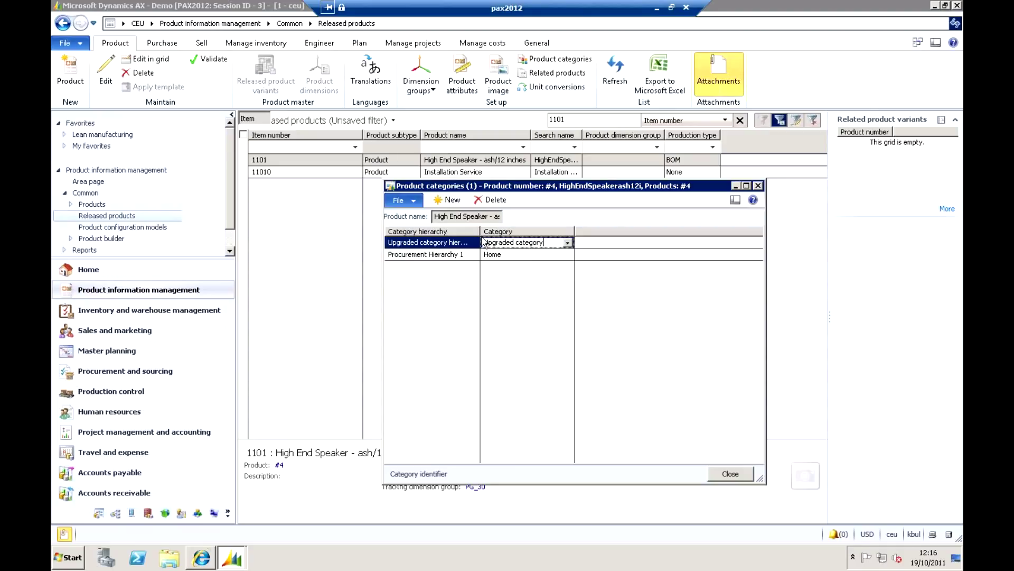
left_click(568, 244)
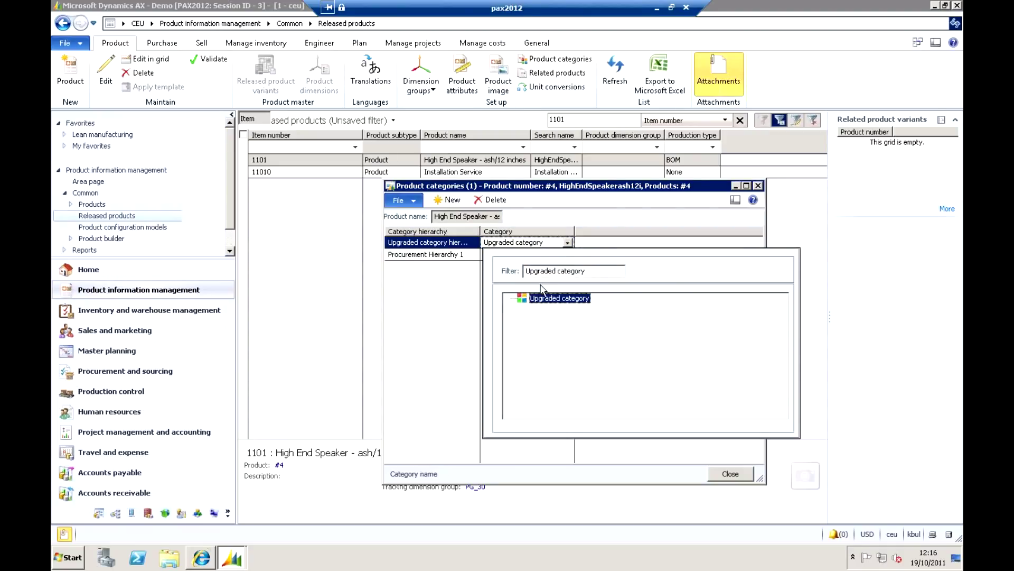
left_click(559, 218)
left_click(562, 255)
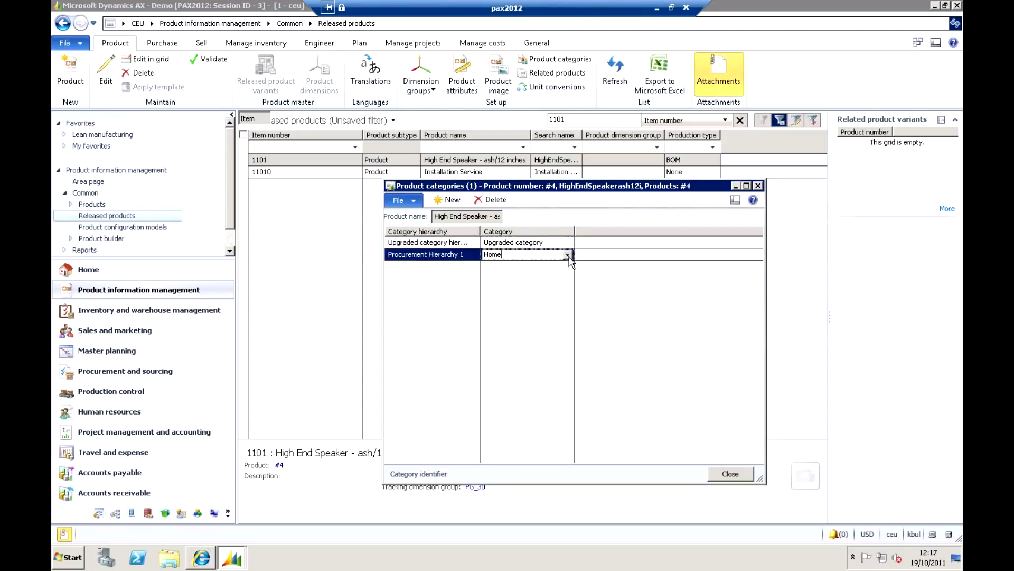
left_click(568, 255)
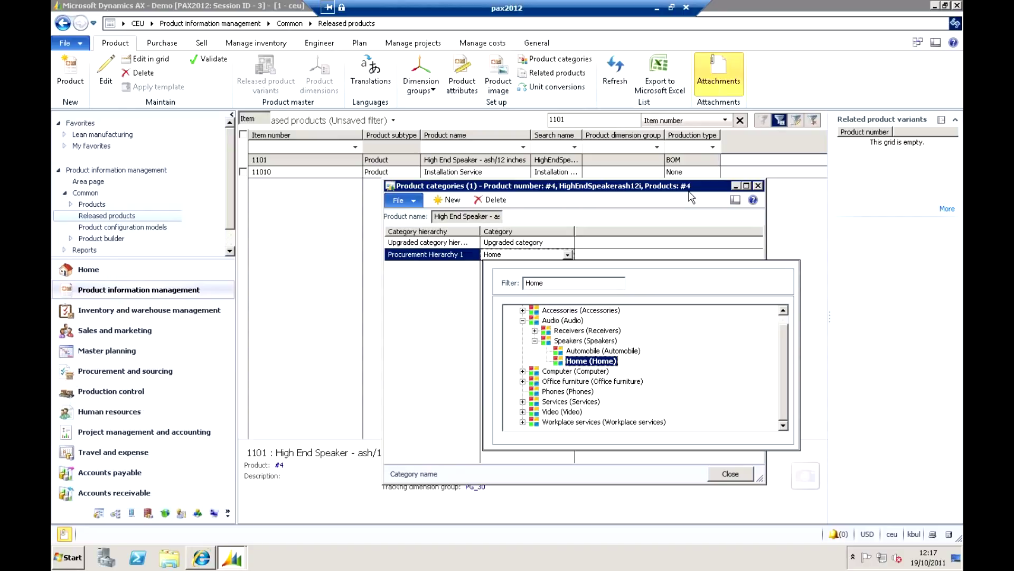
key("Return")
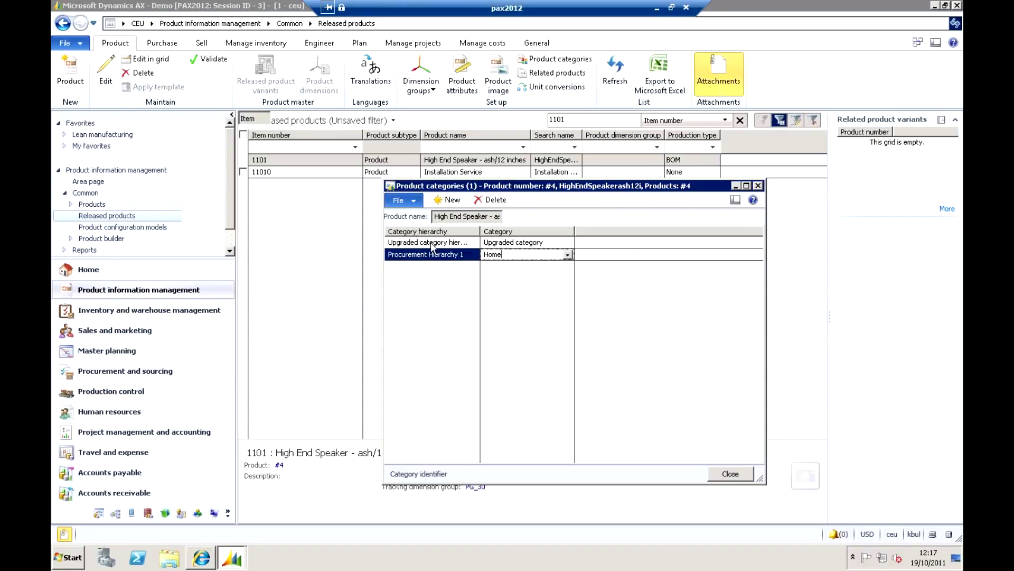
left_click(741, 477)
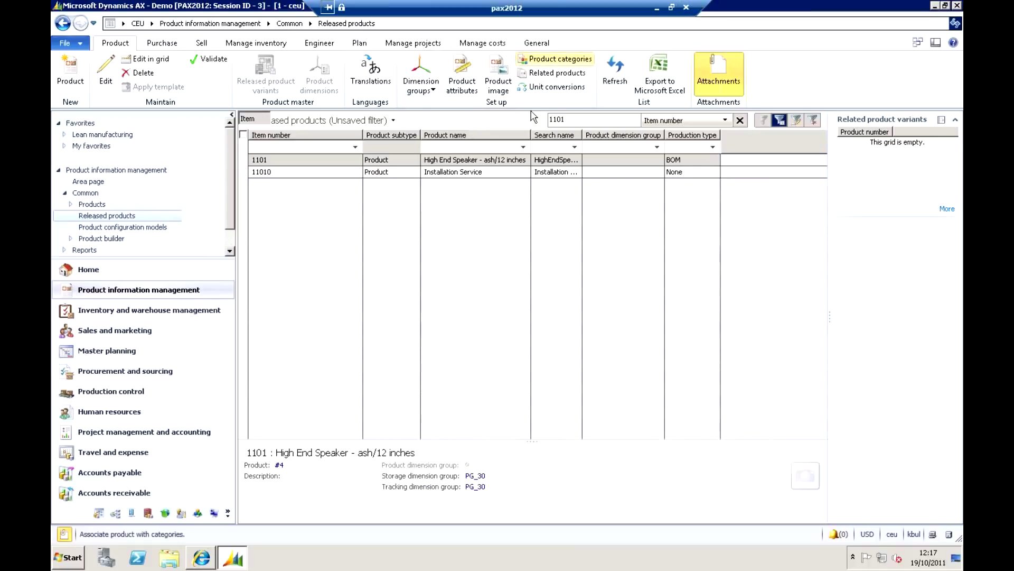
Start a related product line for item 1101 to view the available relation types, and close the form without filling it in
left_click(550, 74)
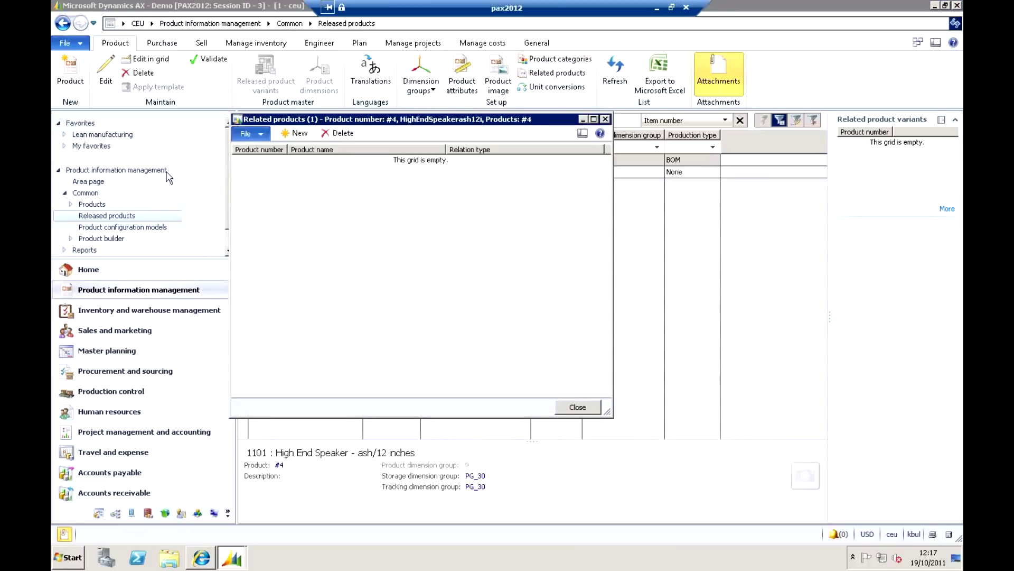
left_click(289, 134)
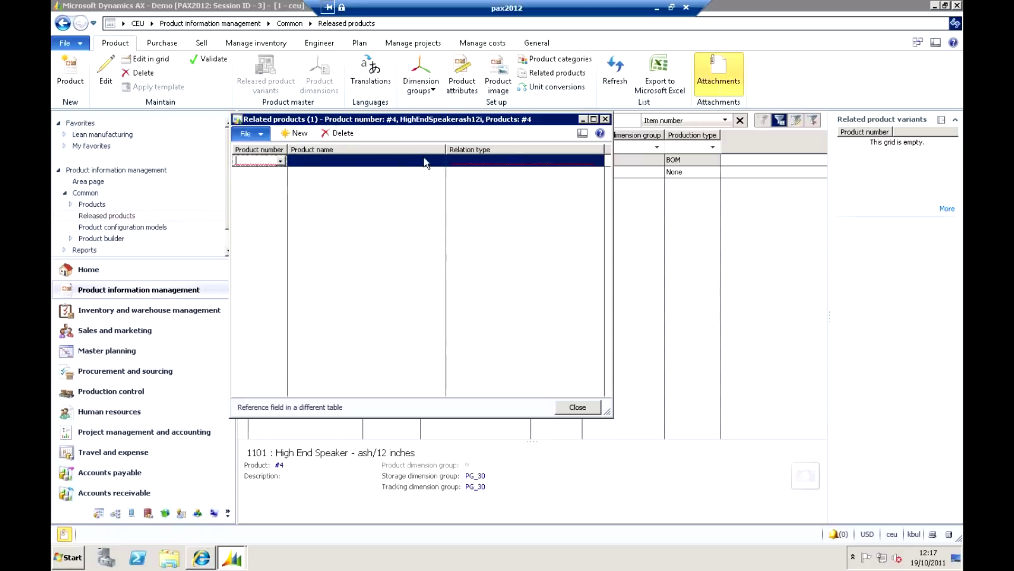
left_click(506, 161)
left_click(598, 161)
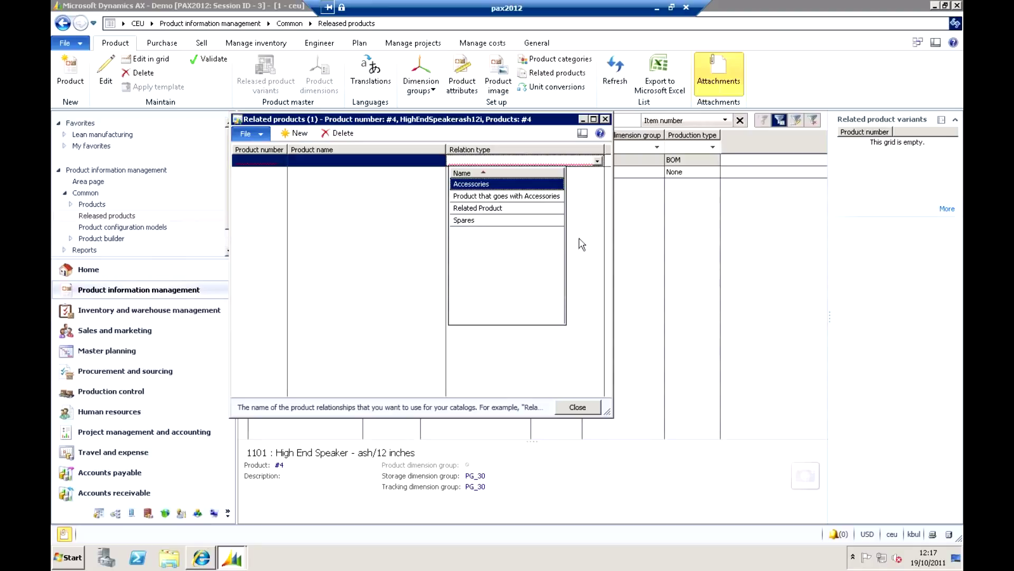
left_click(561, 361)
left_click(572, 407)
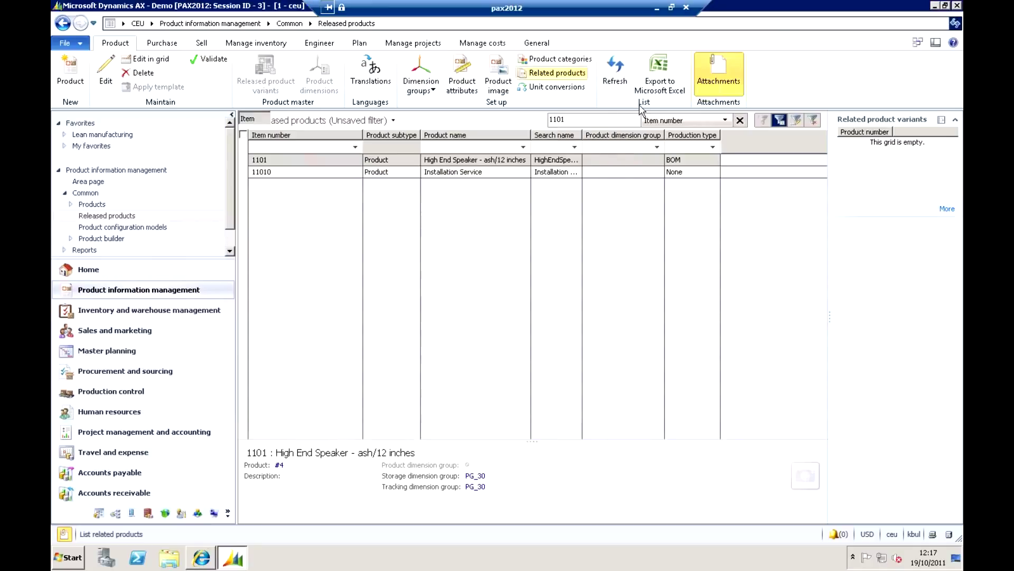
Open the attachments of item 1101, view the Running Master Planning document and return to the document handling form
left_click(356, 162)
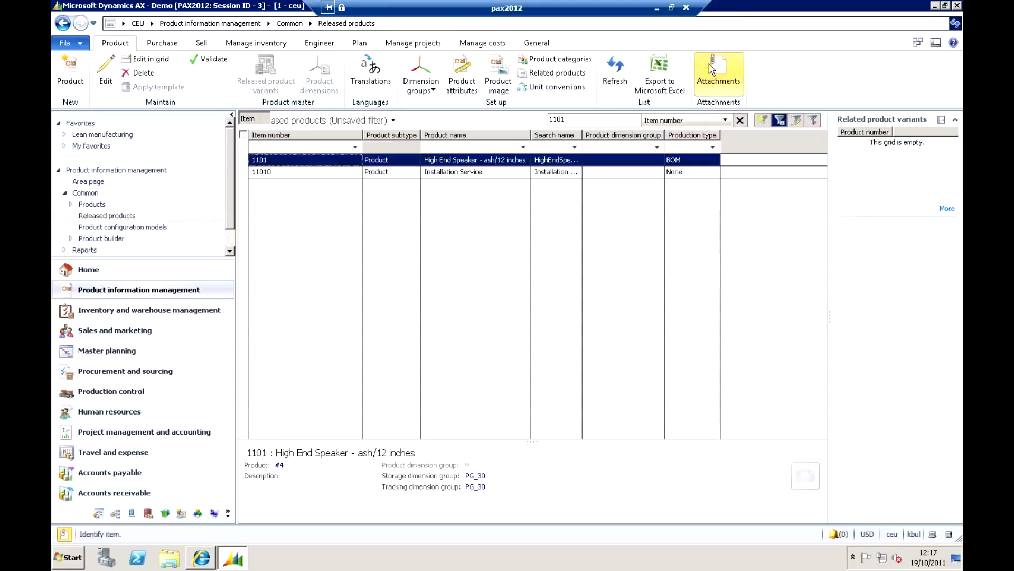
left_click(713, 80)
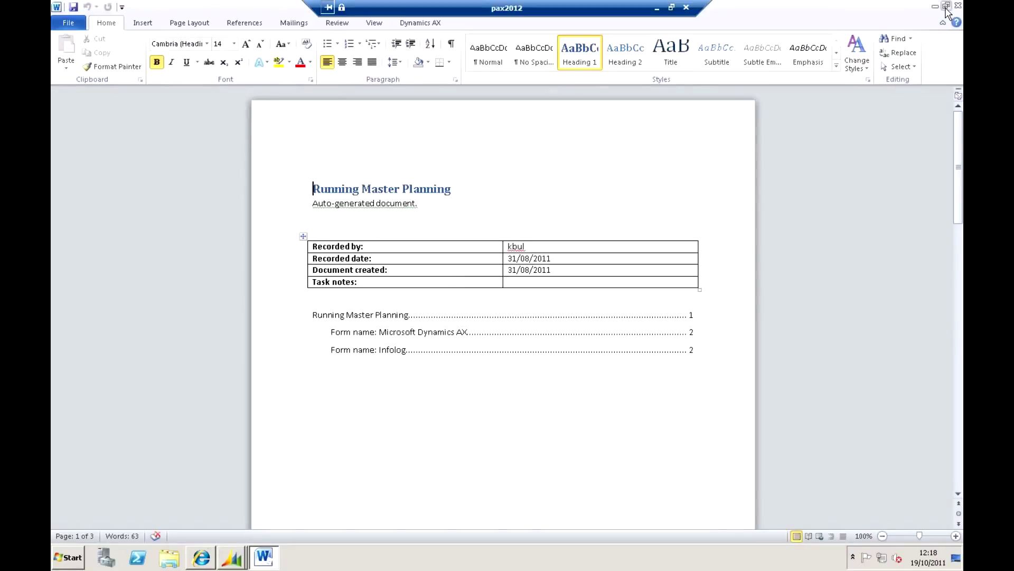
left_click(947, 6)
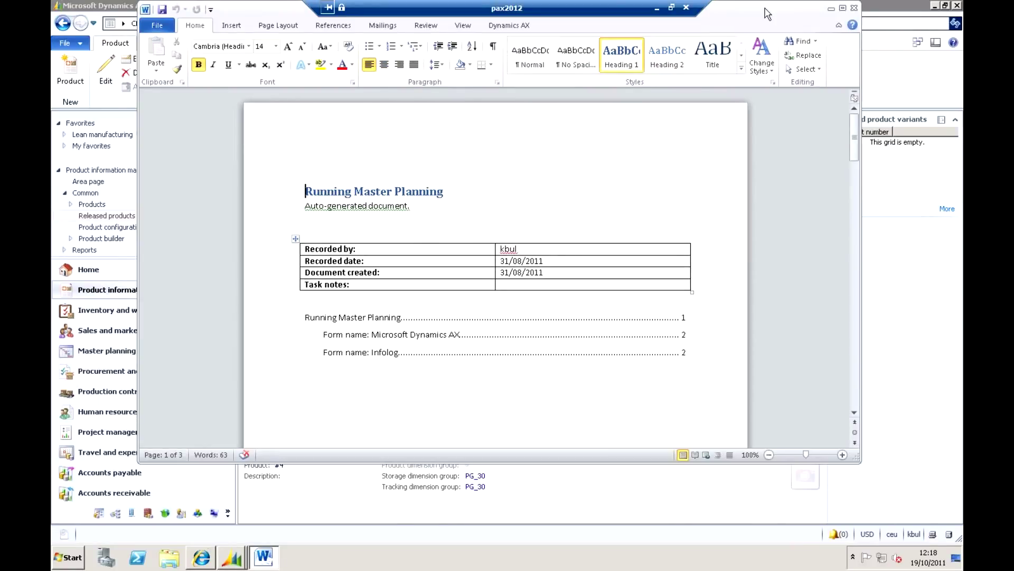
left_click(871, 186)
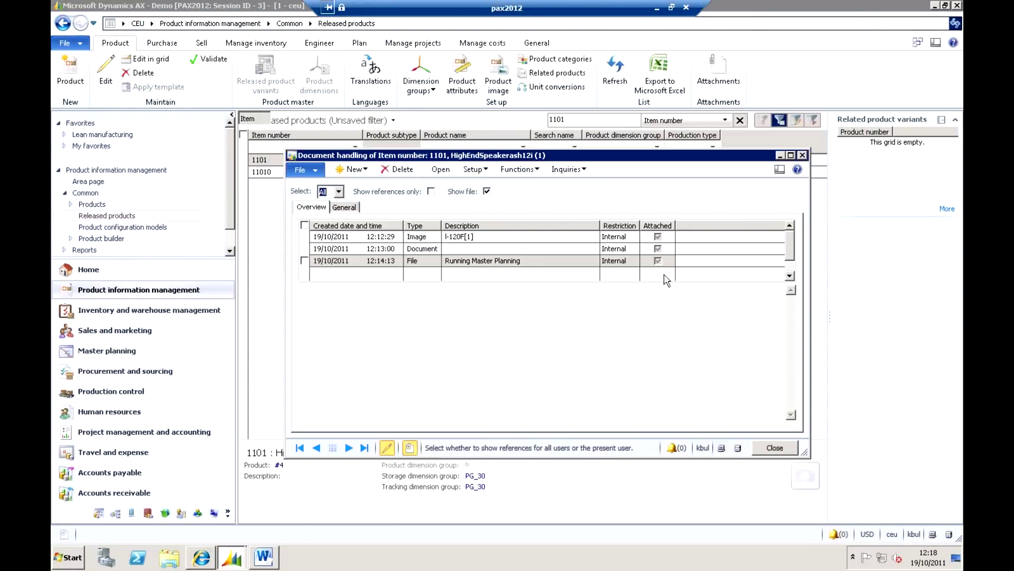
Check the Document attachment, preview the Image attachment of item 1101, and close the document handling form
left_click(544, 259)
double_click(544, 248)
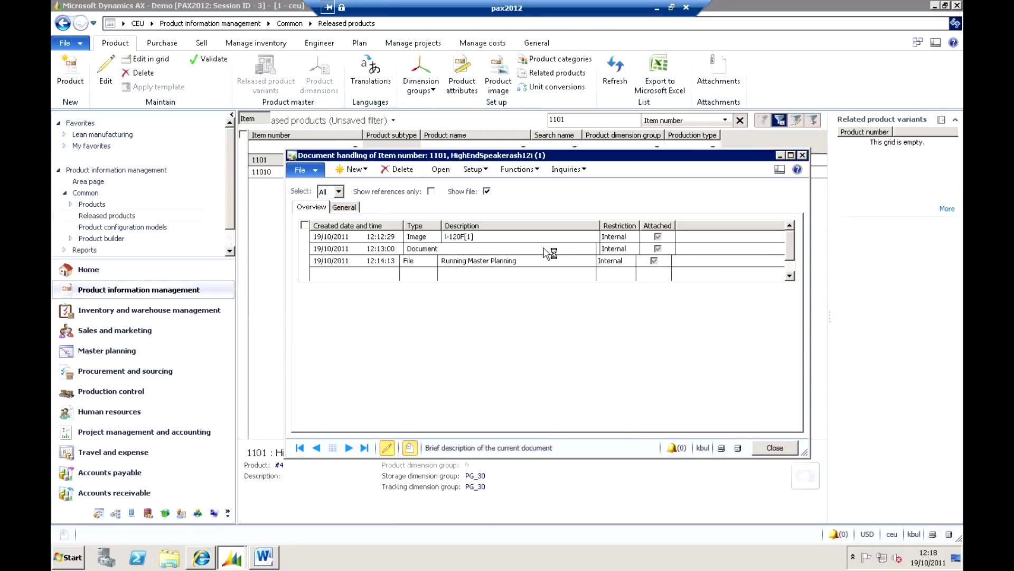
left_click(607, 191)
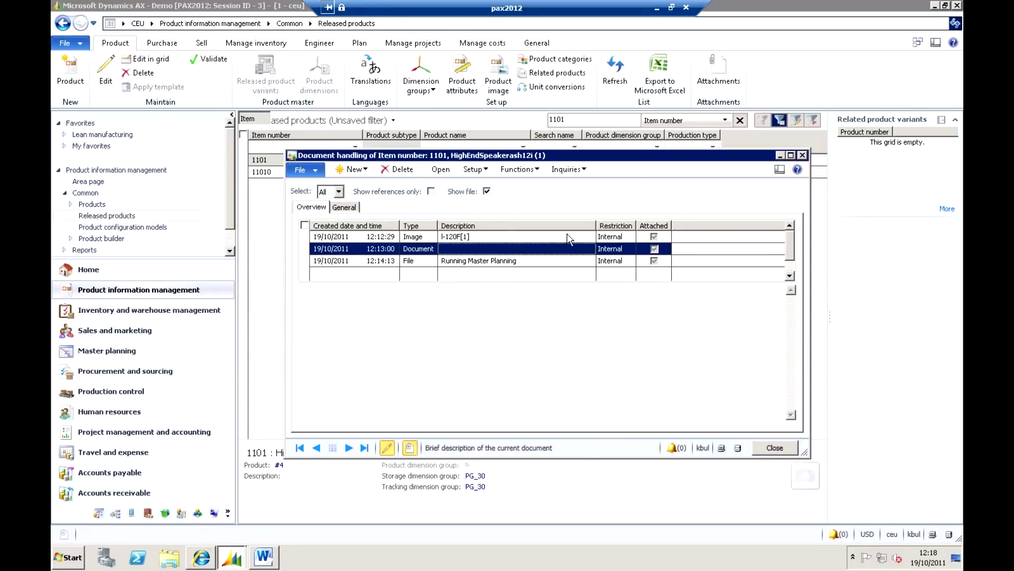
left_click(568, 237)
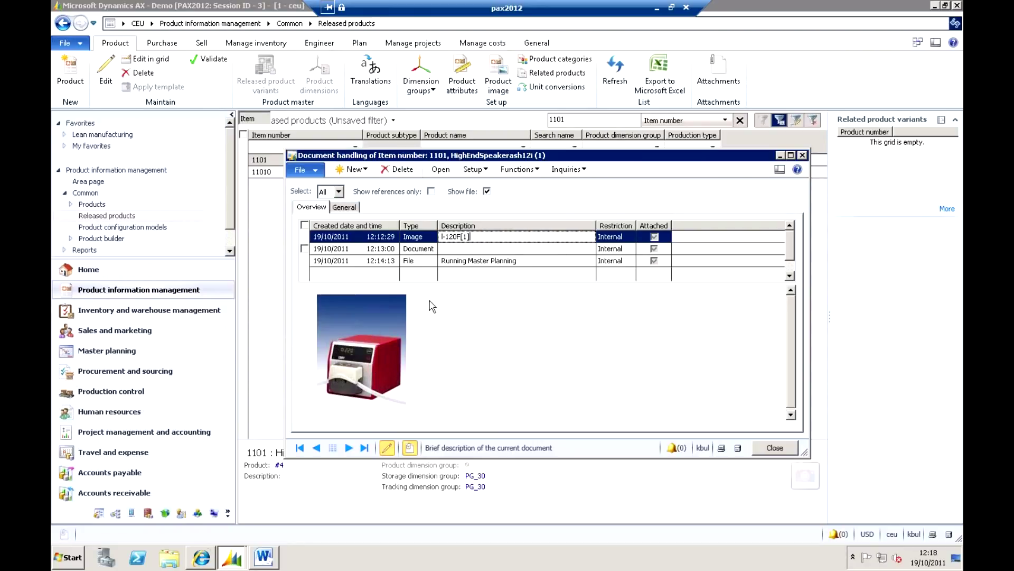
left_click(774, 449)
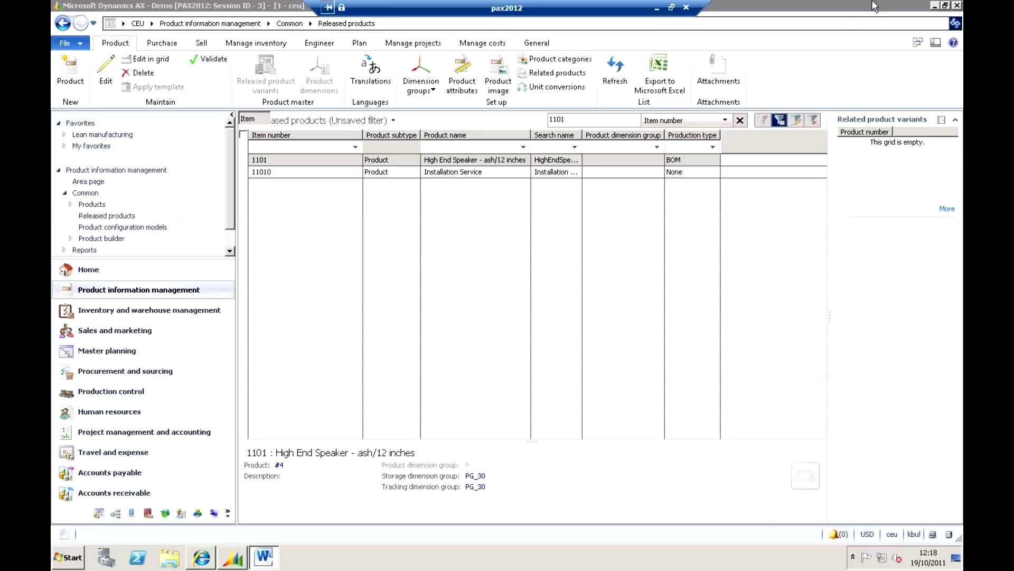
Open the BOM designer for item 1101, High End Speaker - ash/12 inches
left_click(325, 163)
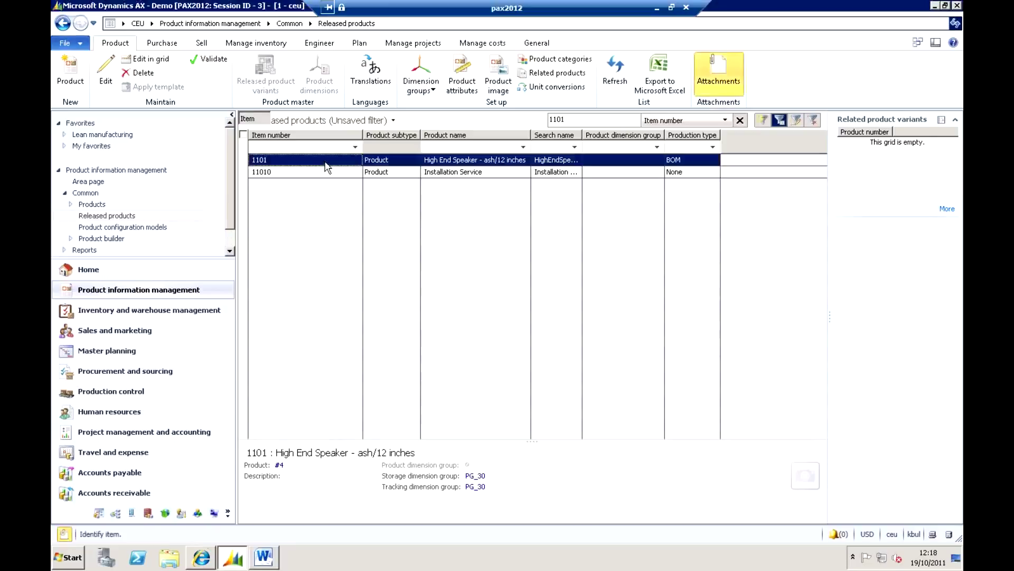
left_click(323, 46)
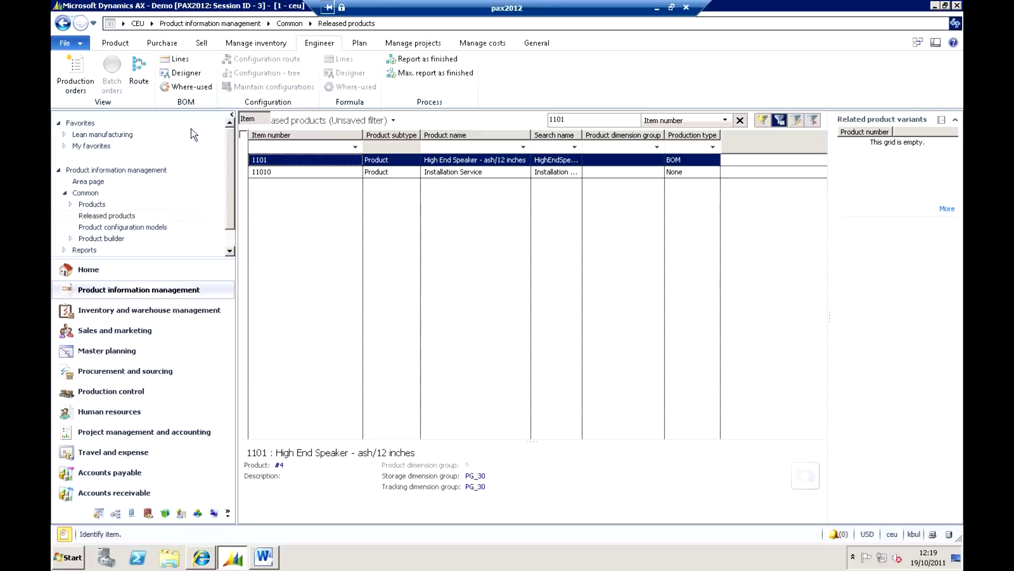
left_click(187, 74)
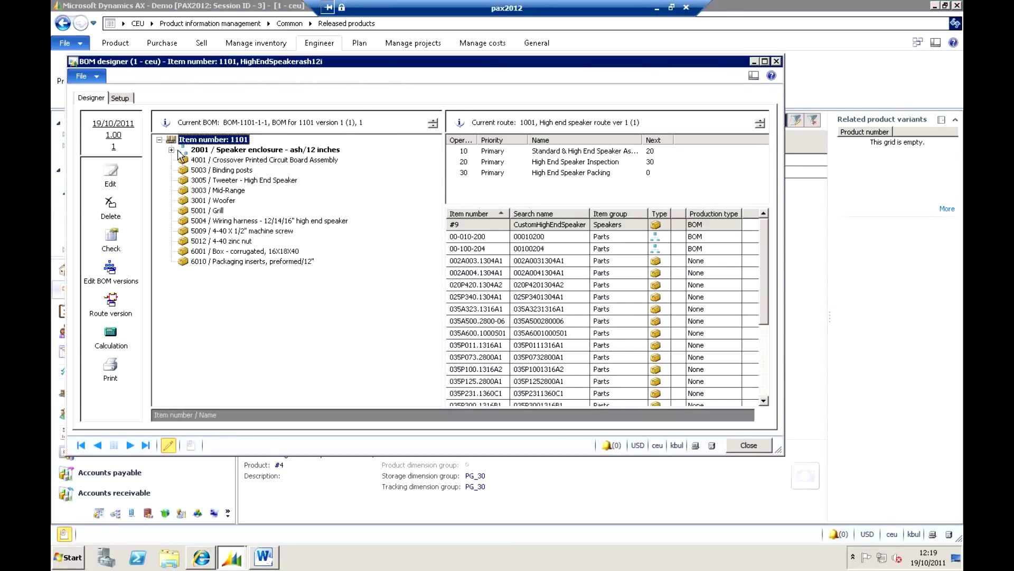
Expand speaker enclosure 2001 in the BOM tree, including the components of subassemblies 7001, 7013 and 7025
left_click(171, 149)
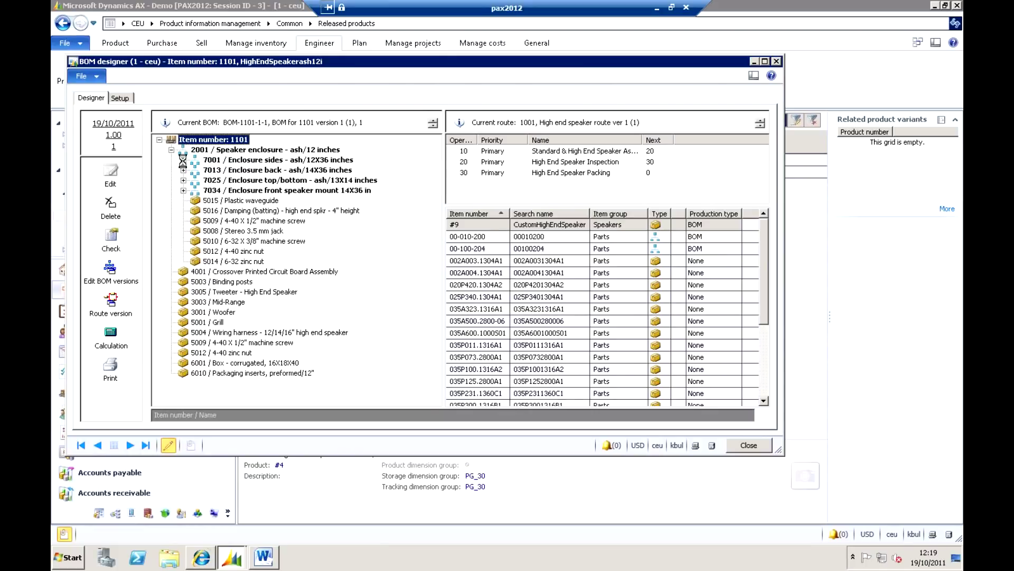
left_click(183, 160)
left_click(282, 170)
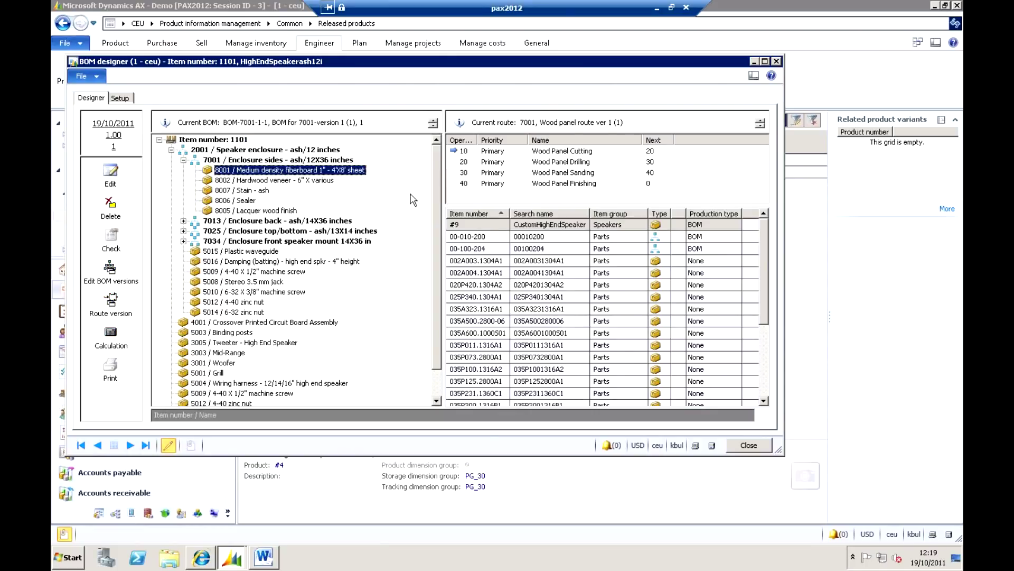
left_click(183, 222)
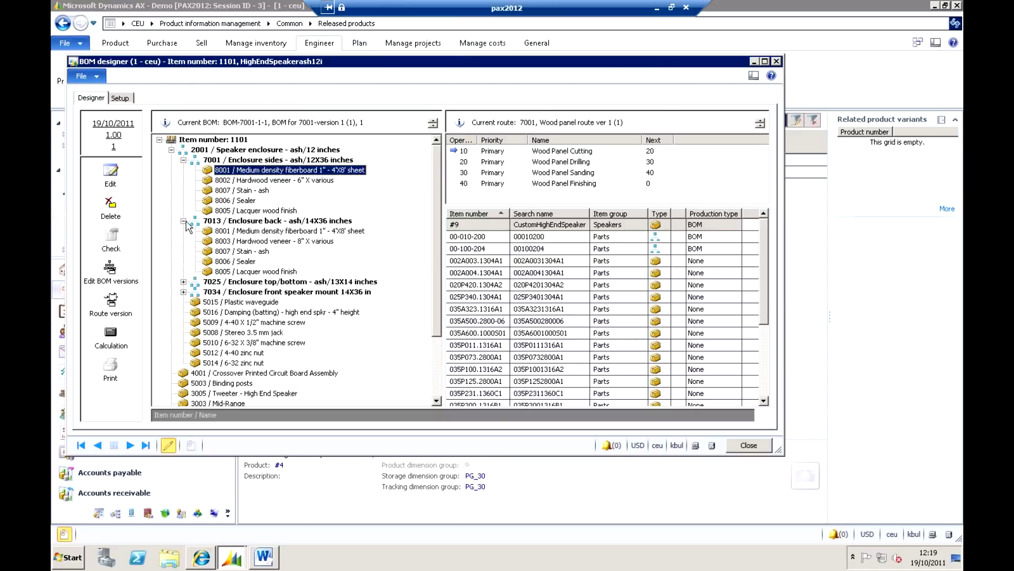
left_click(183, 281)
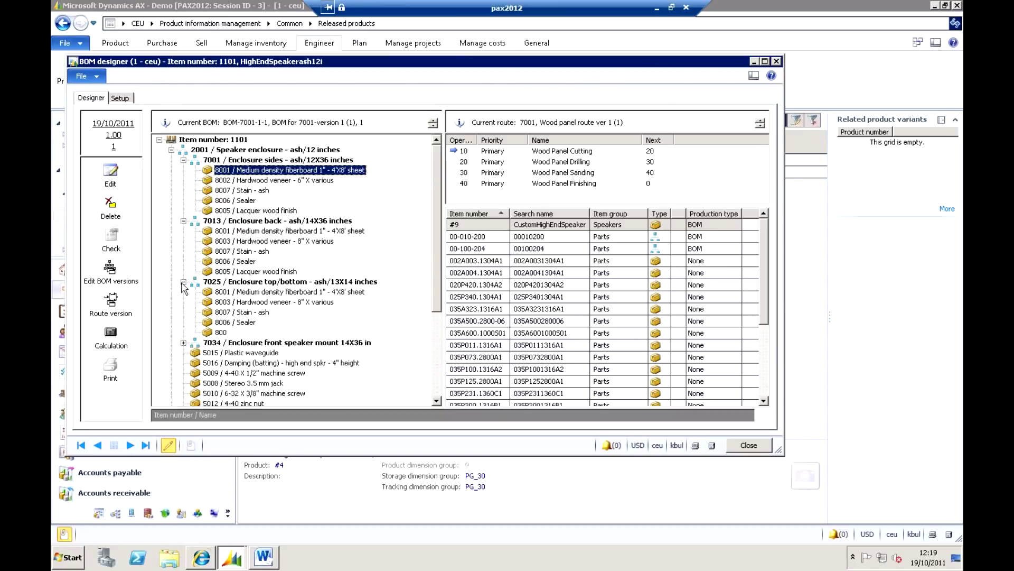
Check the route operations linked to hardwood veneer 8002, sealer 8006 and fiberboard 8001 under enclosure sides 7001
left_click(297, 181)
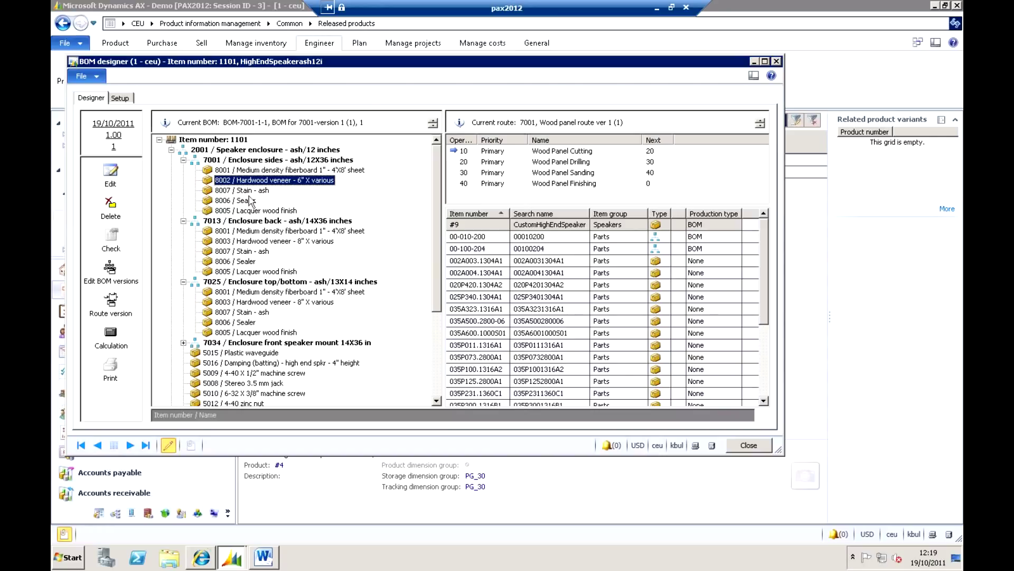
left_click(252, 201)
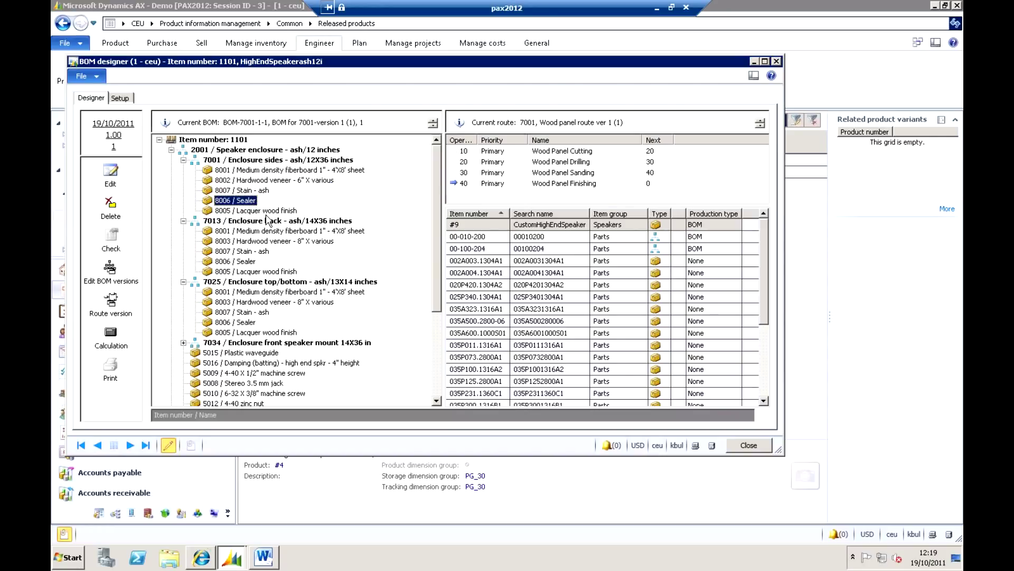
left_click(267, 170)
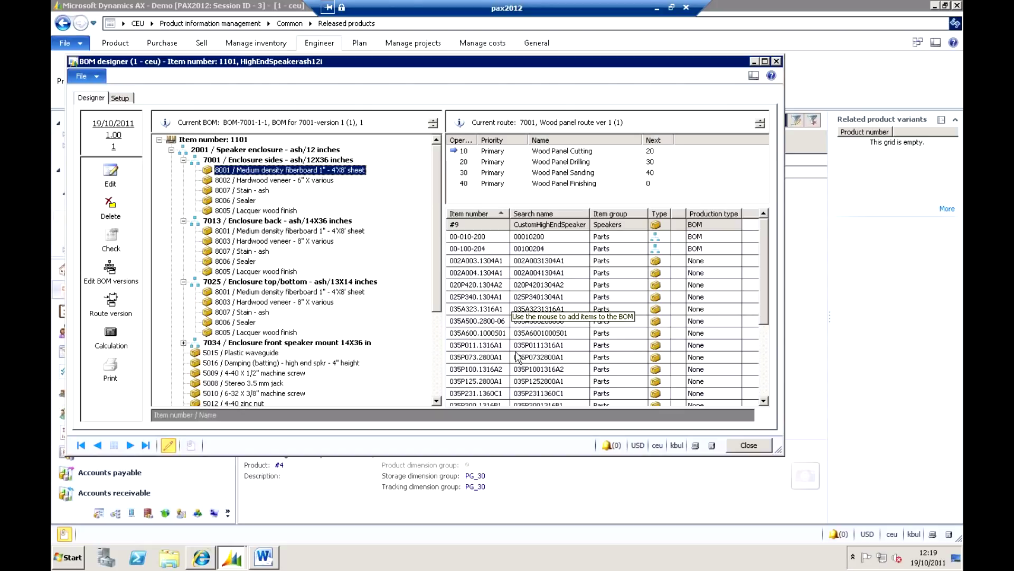
Highlight part 035A600.1000501 among the available items, check the operation linked to lacquer wood finish 8005, and close the BOM designer
left_click(498, 335)
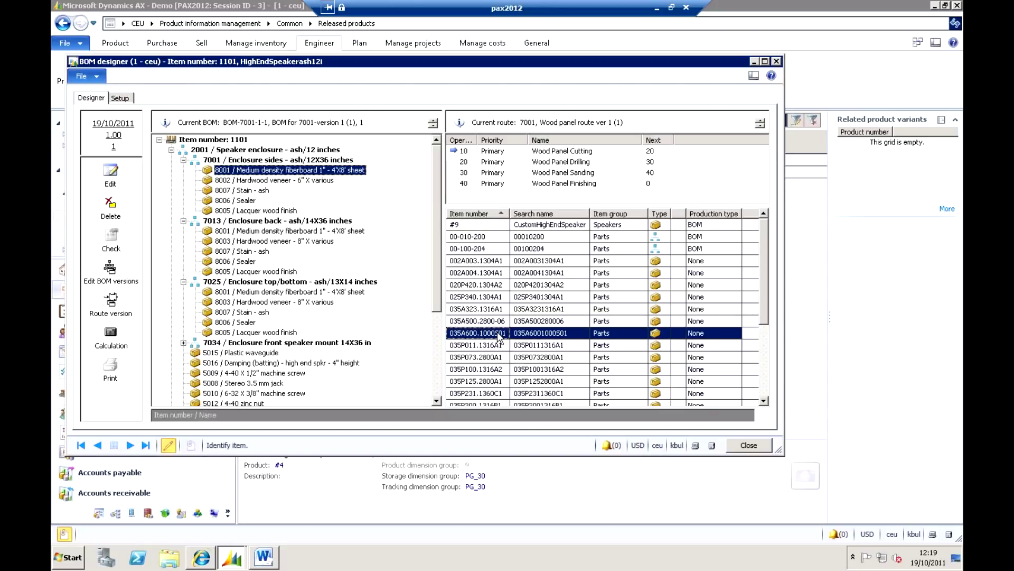
left_click_drag(497, 338, 476, 335)
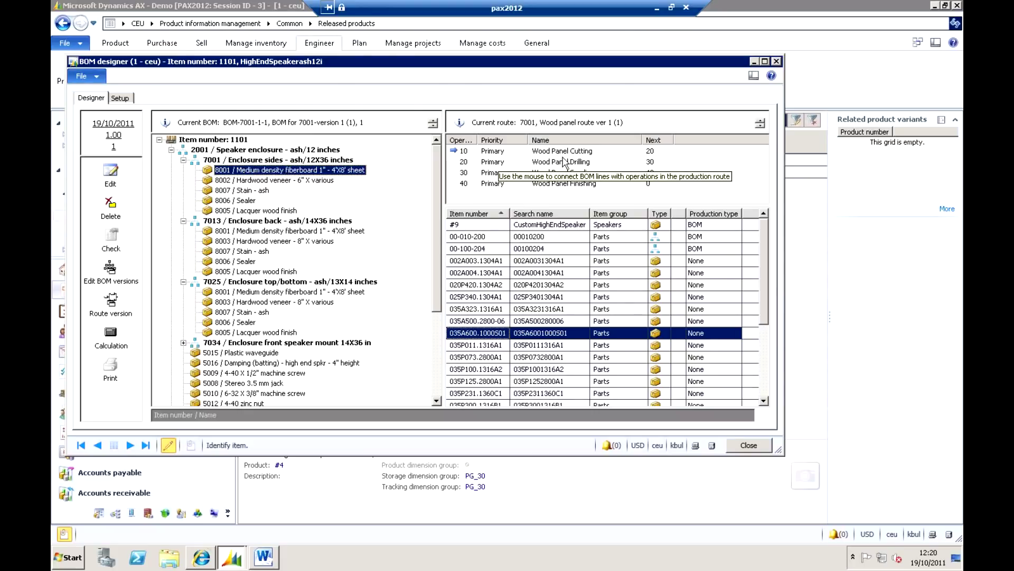
left_click(272, 211)
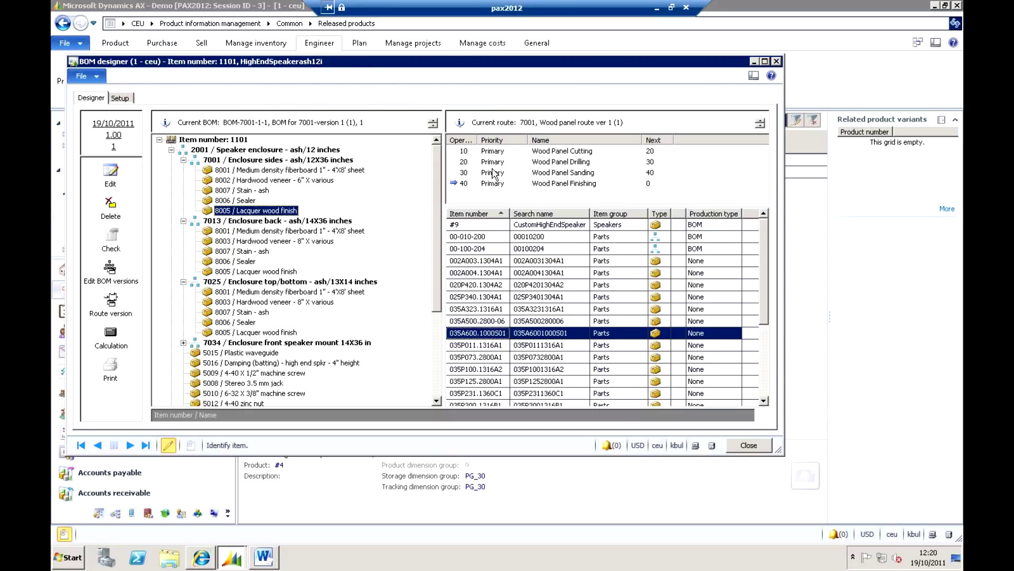
left_click(776, 61)
Open the BOM lines of item 1101 and compare the component lines of BOM version 1 and version 2
left_click(176, 59)
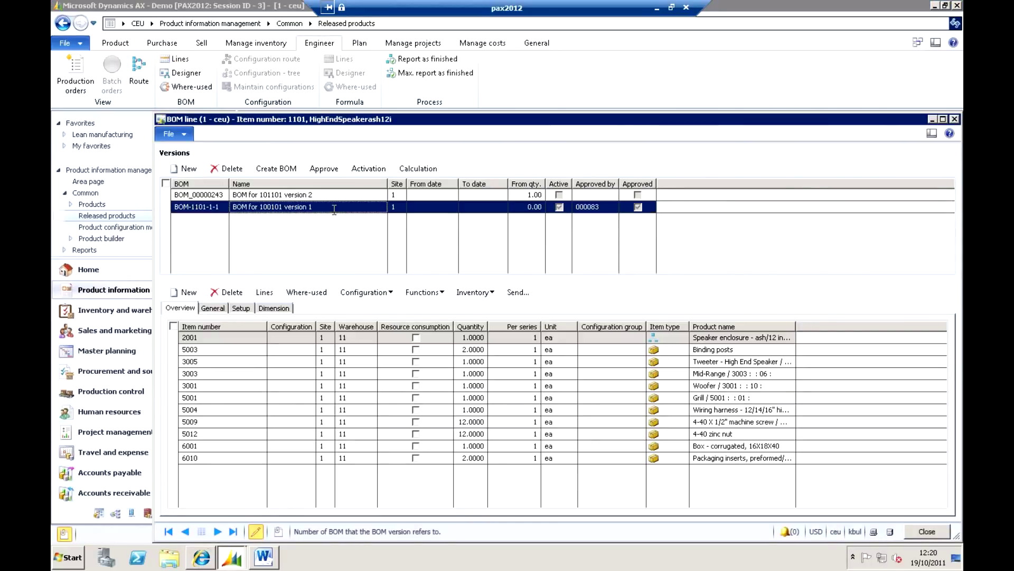
left_click(334, 194)
left_click_drag(627, 125, 574, 65)
left_click(294, 148)
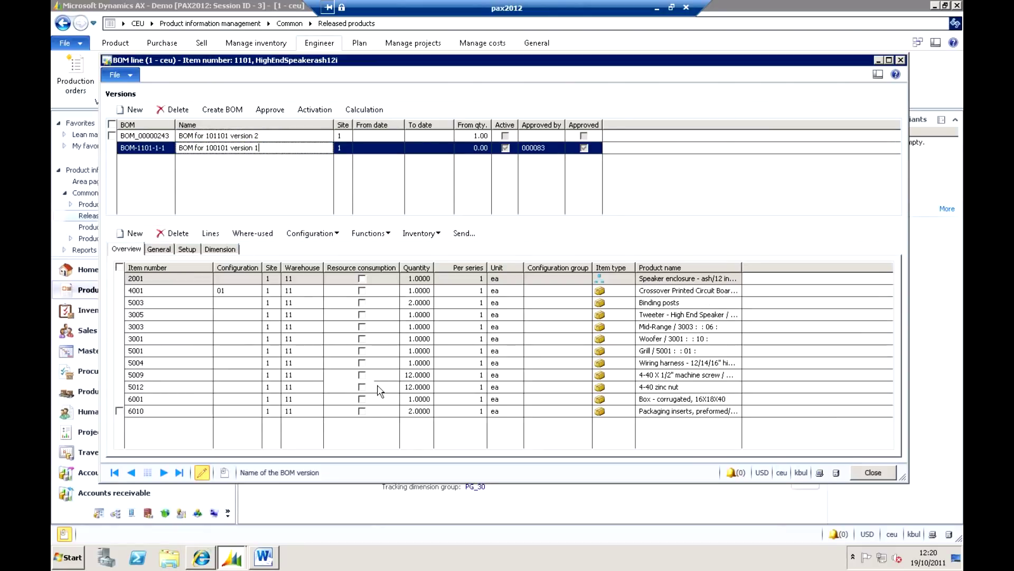
left_click(297, 136)
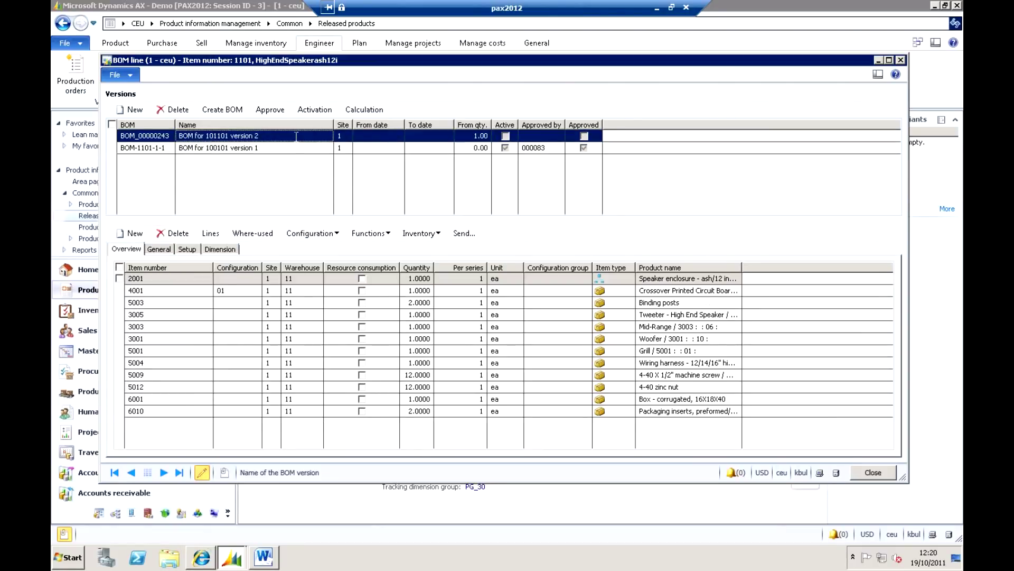
left_click(293, 147)
left_click(294, 138)
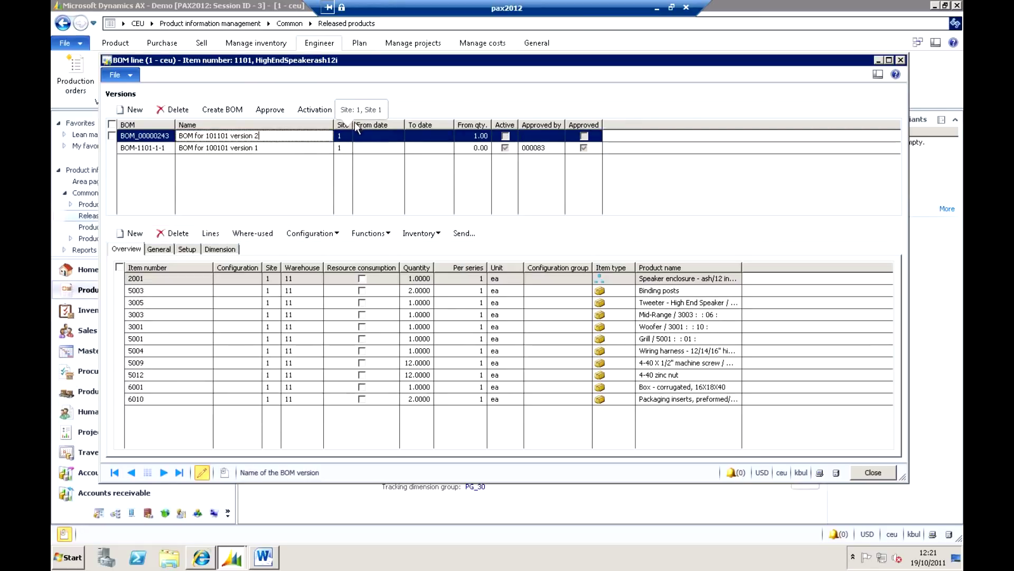
Go through the validity date and from-quantity fields of BOM version 2 without changing them
left_click(387, 133)
key("Tab")
key("Tab")
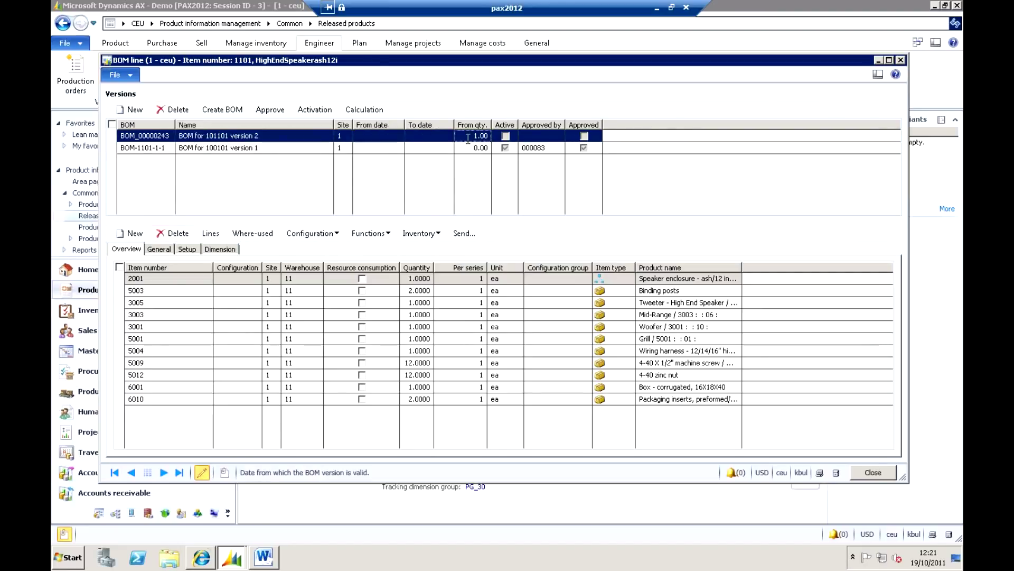